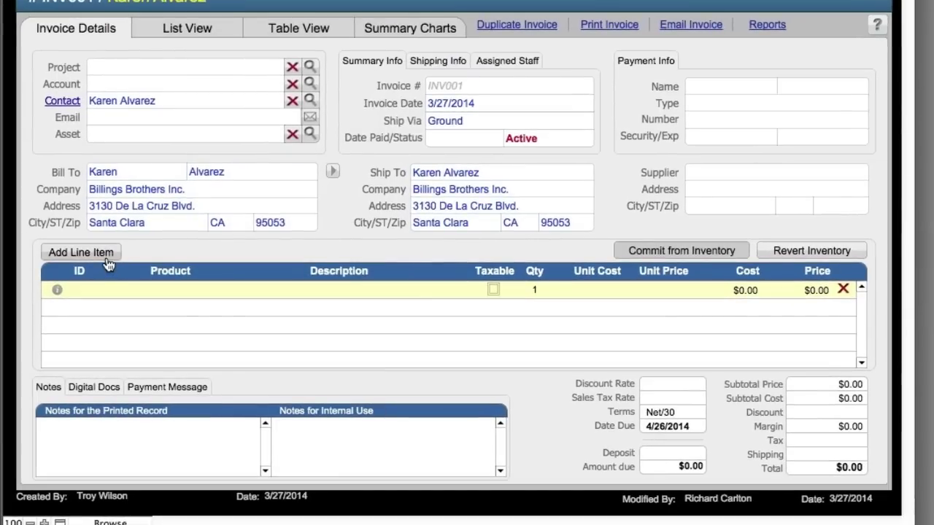
# Add a line item row and enter Widget as the first product
pyautogui.click(106, 259)
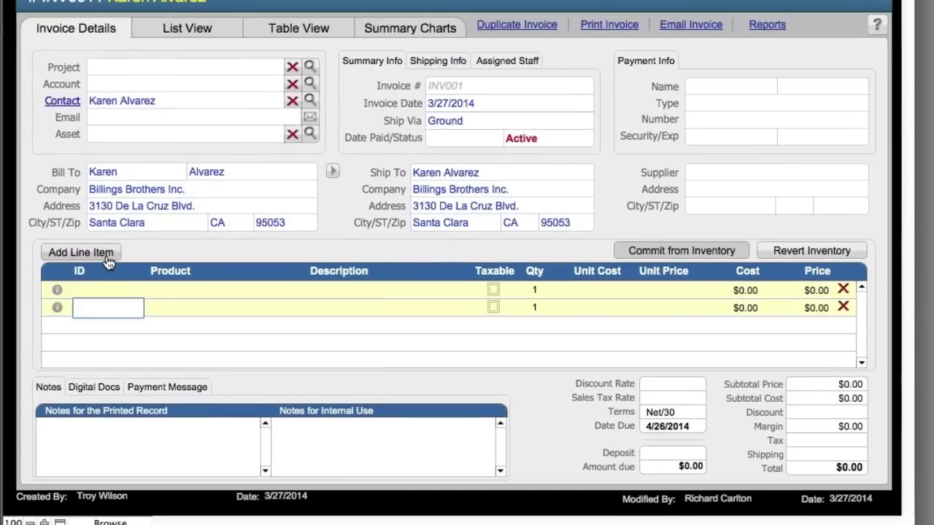
pyautogui.click(106, 289)
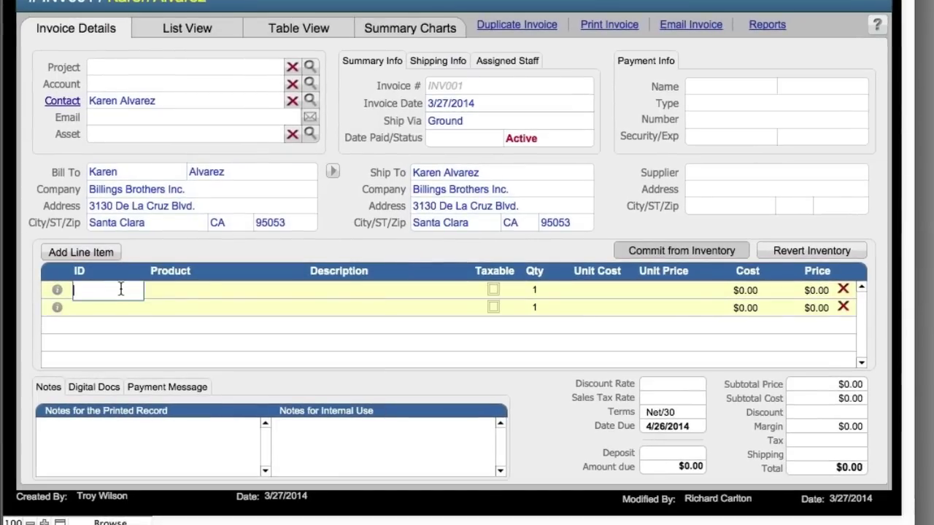
pyautogui.click(194, 294)
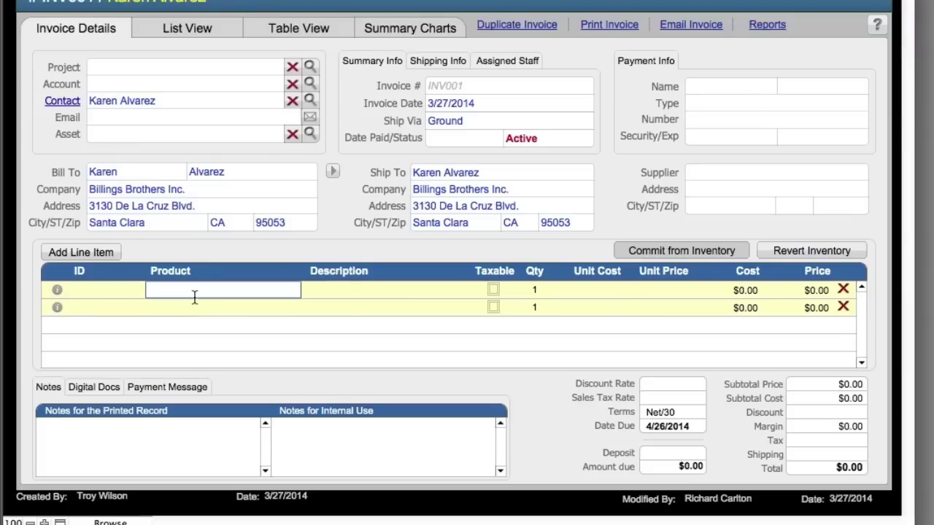
pyautogui.write('Widget')
# Enter Super Widget and Service Widget Installation as the second and third products
pyautogui.click(183, 307)
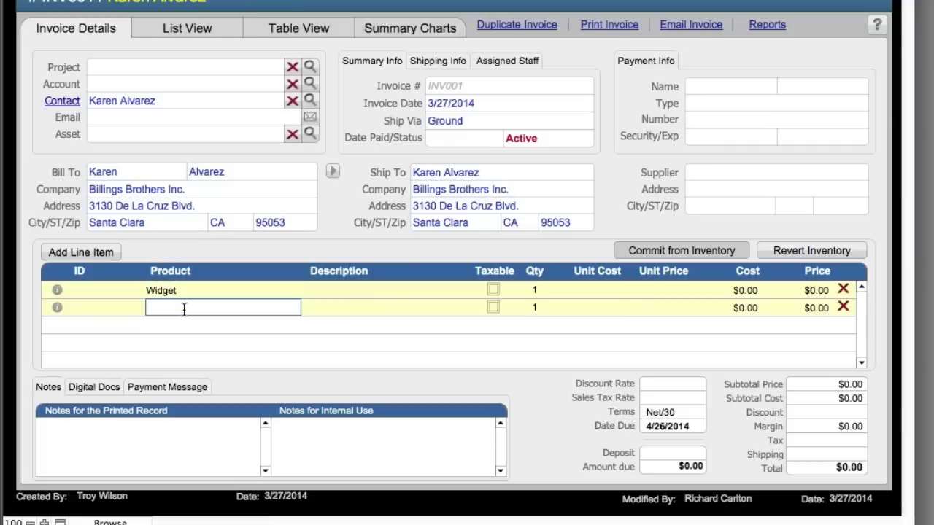
pyautogui.write('Super Widget')
pyautogui.click(259, 251)
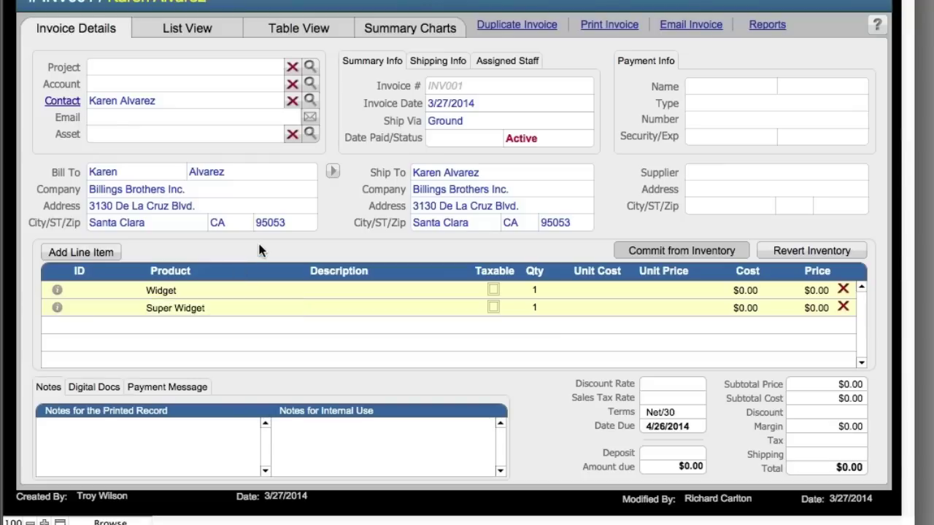
pyautogui.click(160, 325)
pyautogui.write('SService')
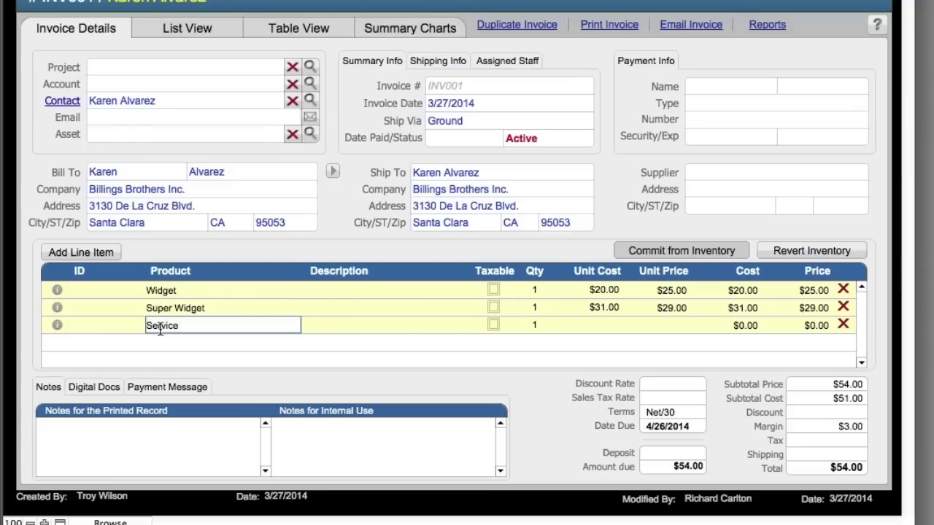
pyautogui.write(' Widget Installation')
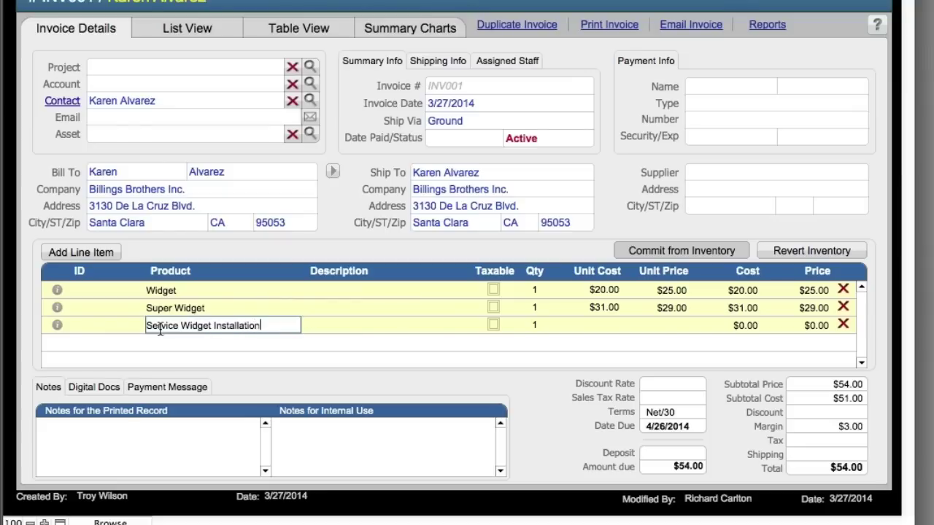
pyautogui.click(252, 254)
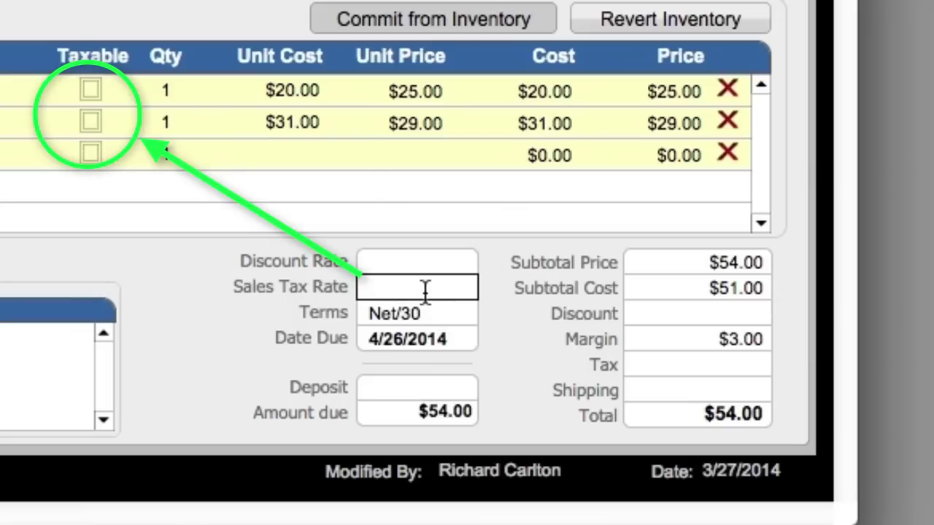
# Enter .0875 as the Sales Tax Rate and confirm it shows 8.75%
pyautogui.write('.0875')
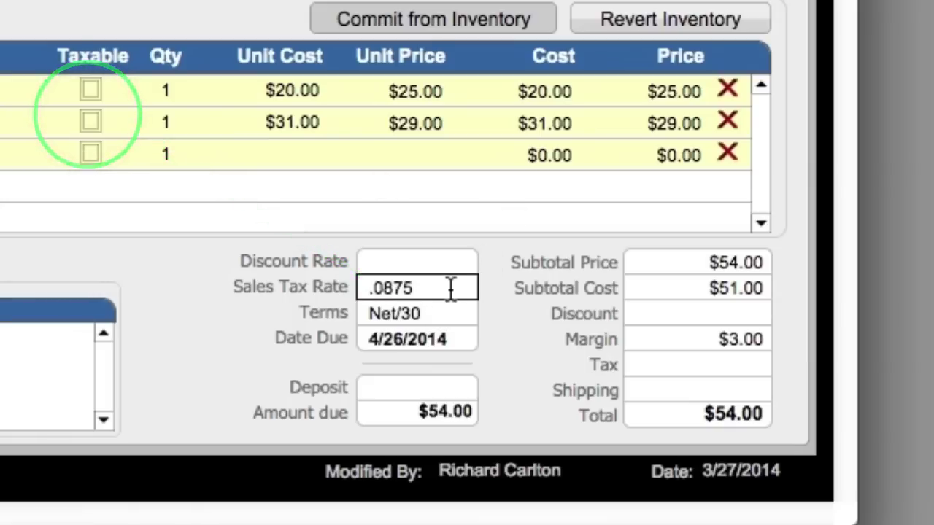
pyautogui.click(488, 334)
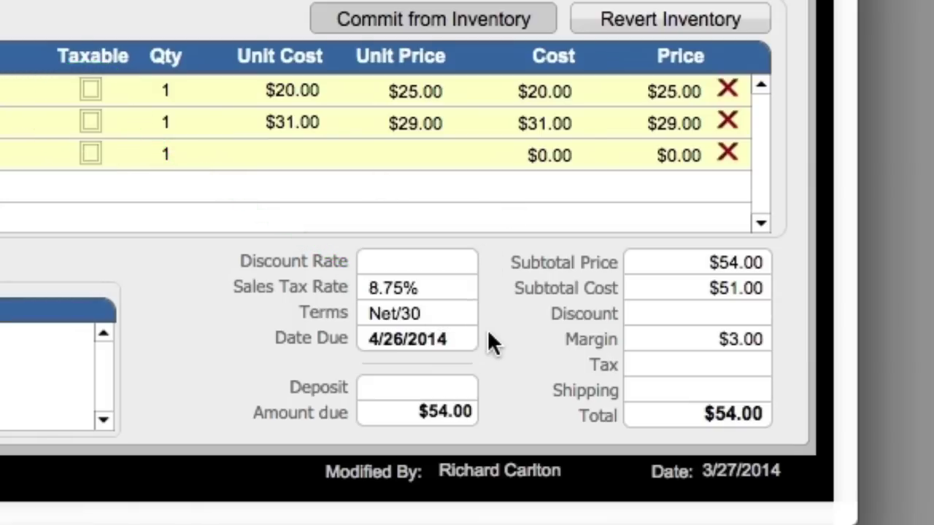
pyautogui.click(448, 286)
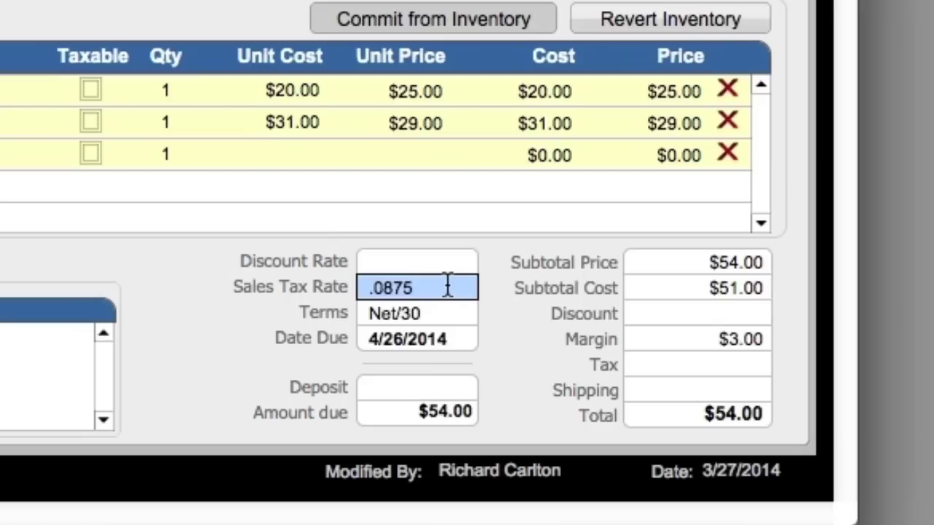
pyautogui.click(495, 310)
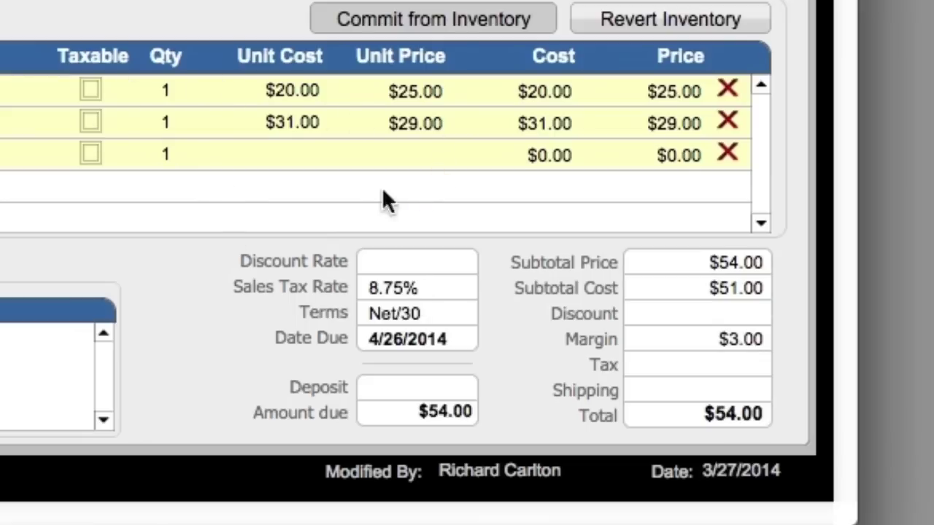
# Give the third line item Qty 2, Unit Cost 20 and Unit Price 40
pyautogui.click(185, 152)
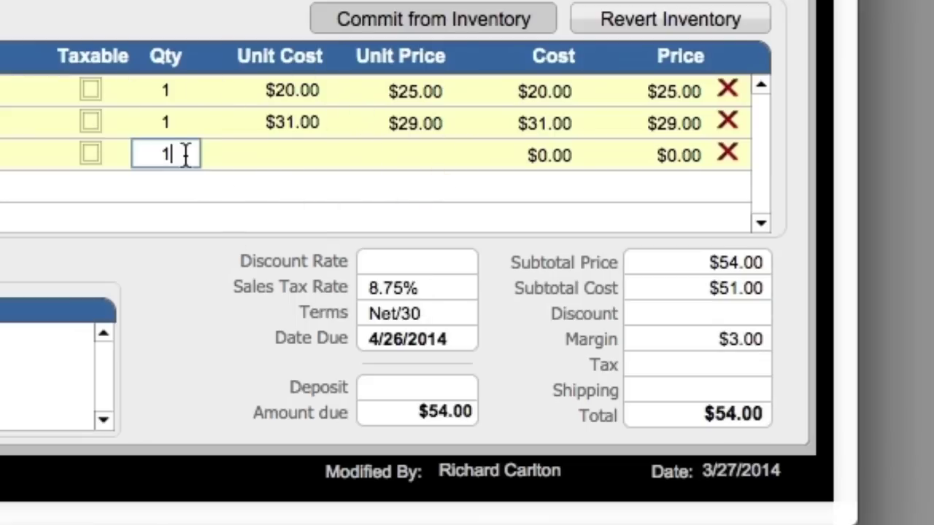
pyautogui.doubleClick(165, 153)
pyautogui.write('2')
pyautogui.click(291, 157)
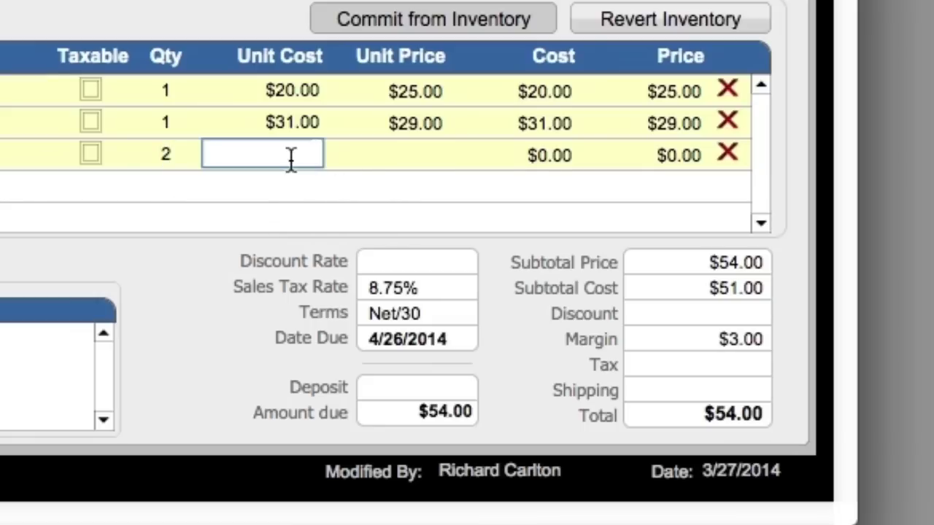
pyautogui.write('20')
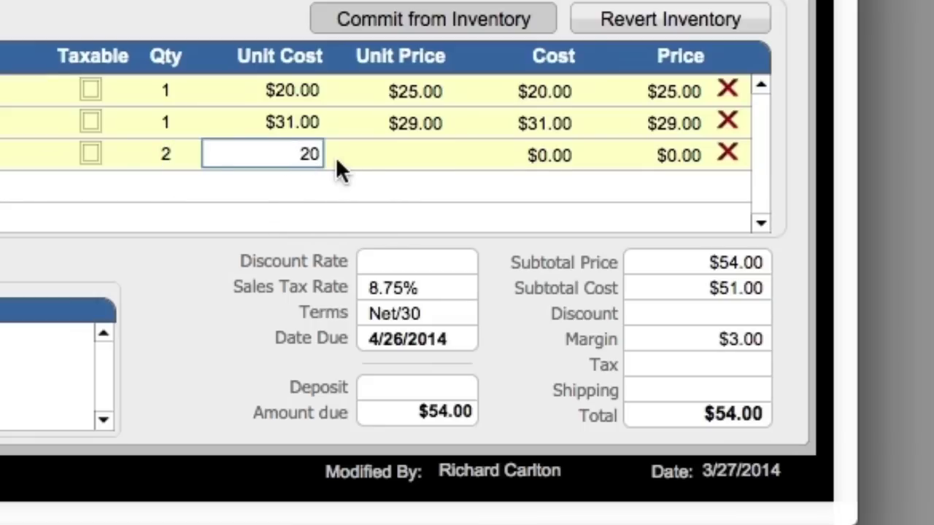
pyautogui.click(402, 154)
pyautogui.write('40')
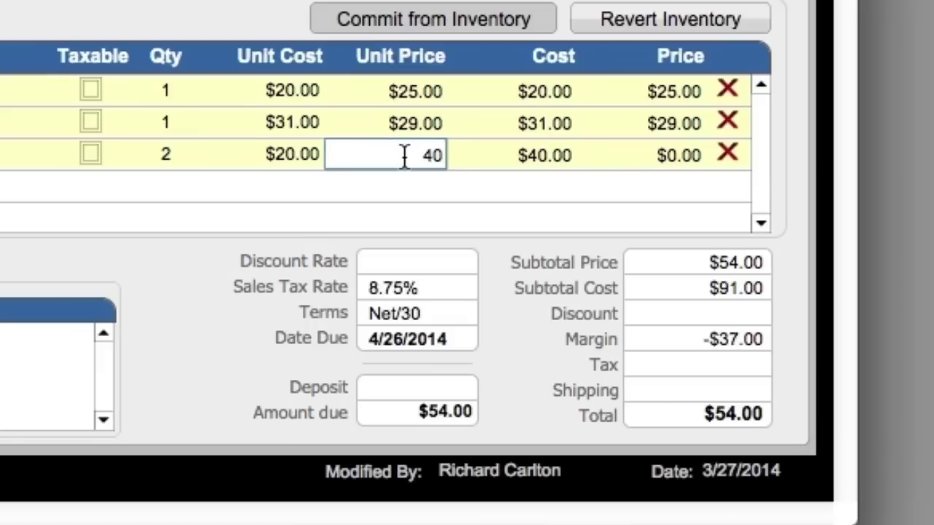
pyautogui.click(208, 277)
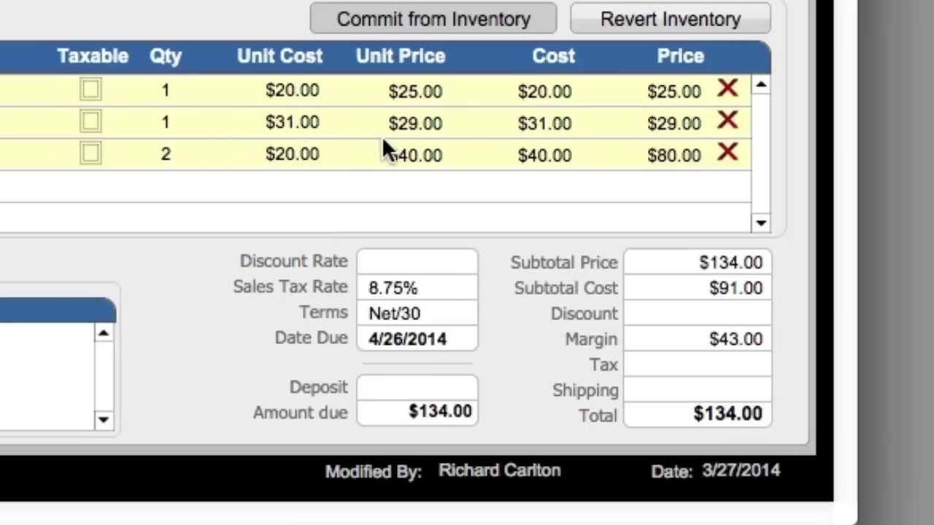
pyautogui.click(90, 90)
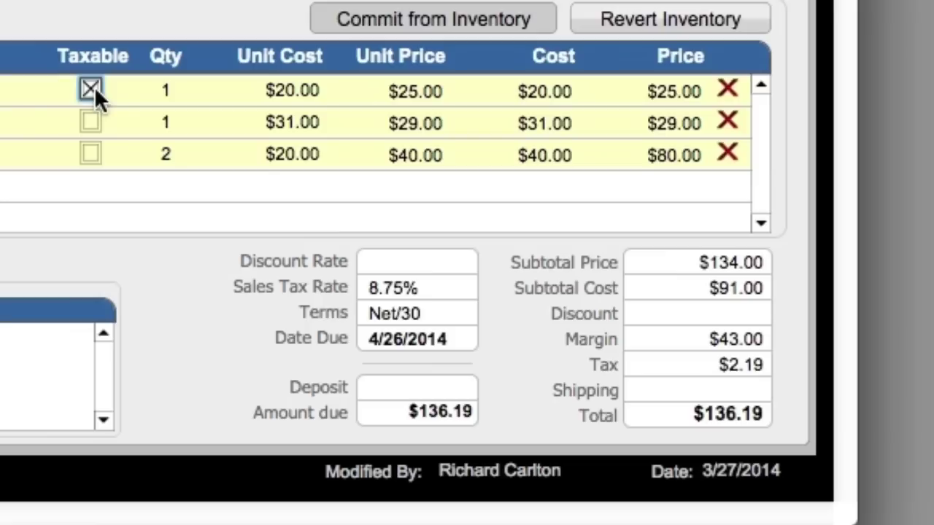
pyautogui.click(92, 122)
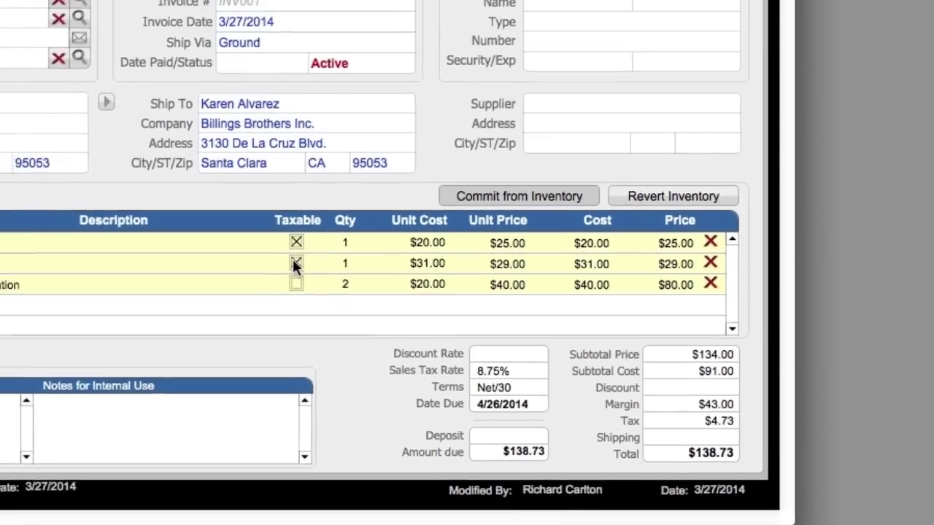
pyautogui.click(240, 224)
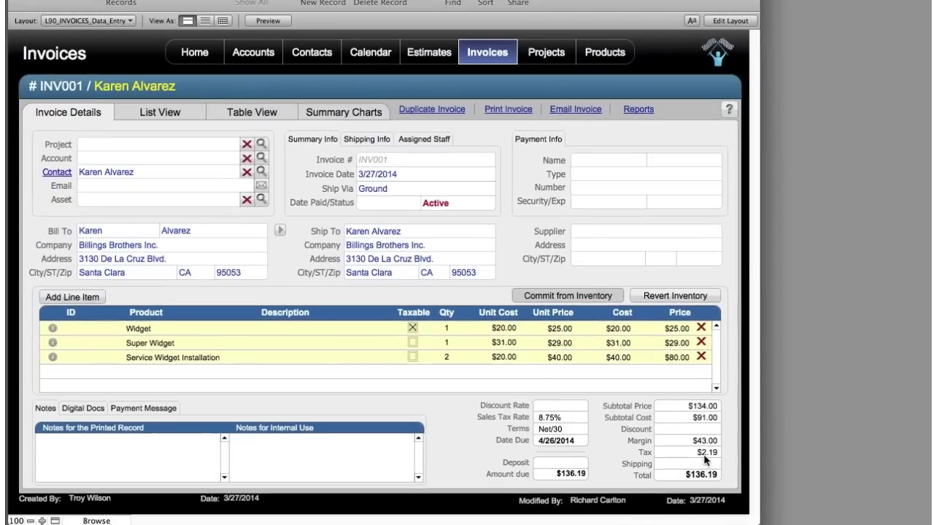
pyautogui.click(413, 342)
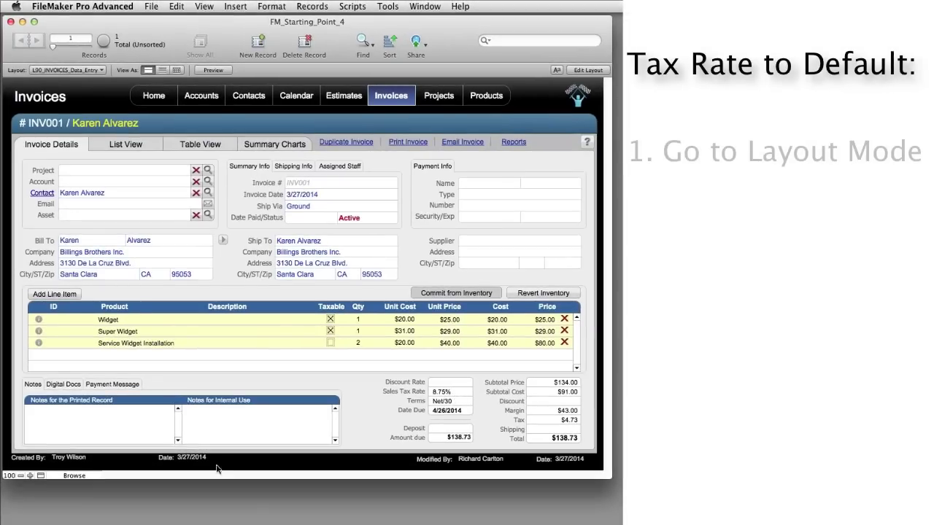
# Switch to Layout mode and select the SalesTax field on the invoice layout
pyautogui.click(87, 476)
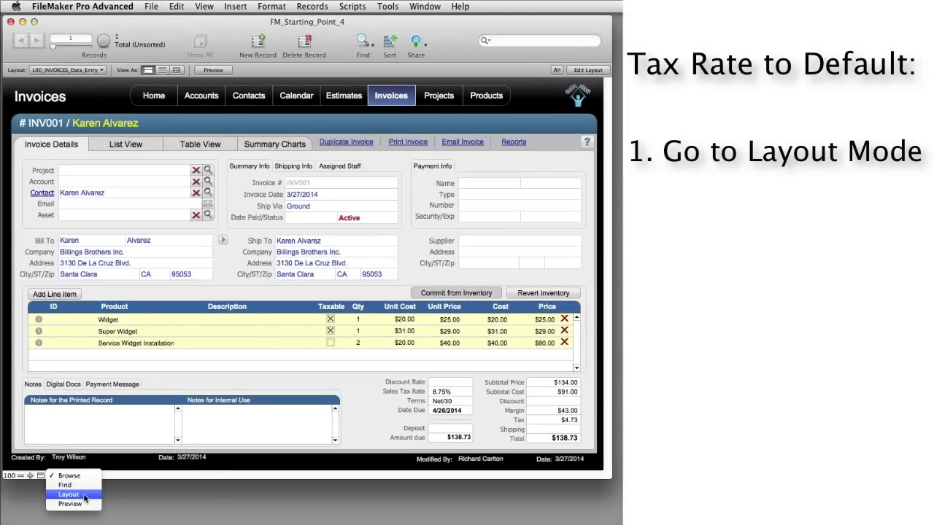
pyautogui.click(80, 494)
pyautogui.click(442, 410)
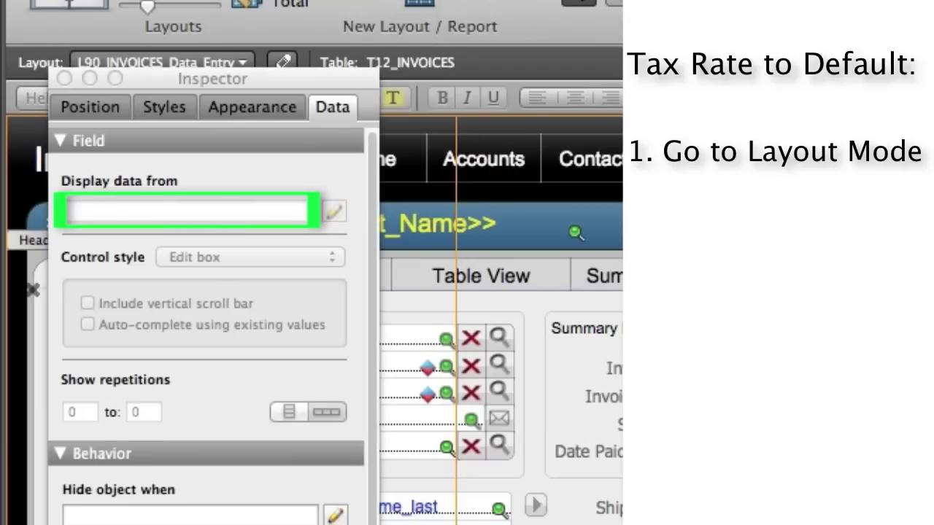
pyautogui.press('Escape')
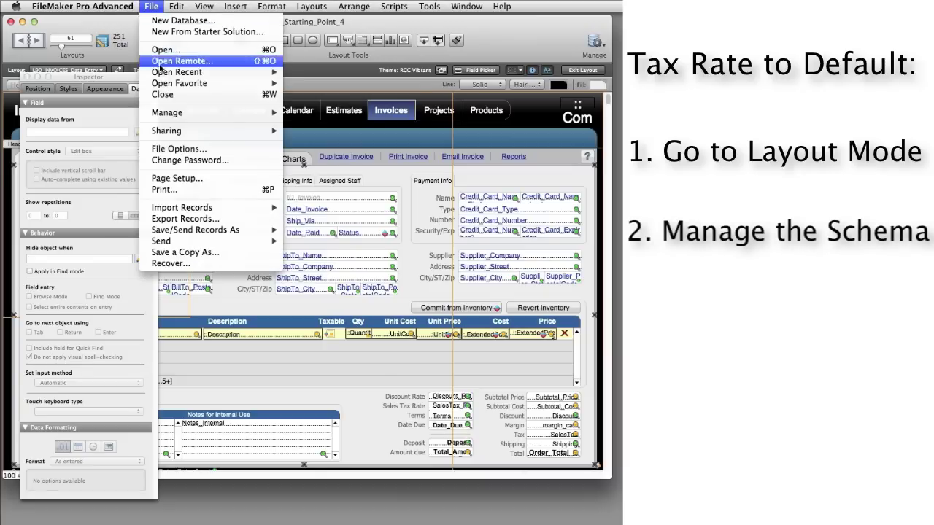
# In Manage Database, select the SalesTax_Rate field and open its options
pyautogui.moveTo(166, 113)
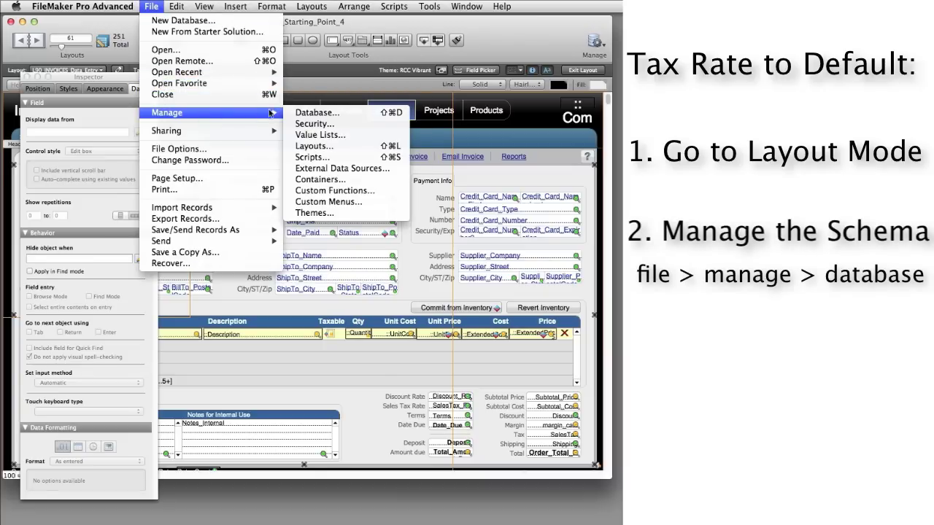
pyautogui.click(299, 113)
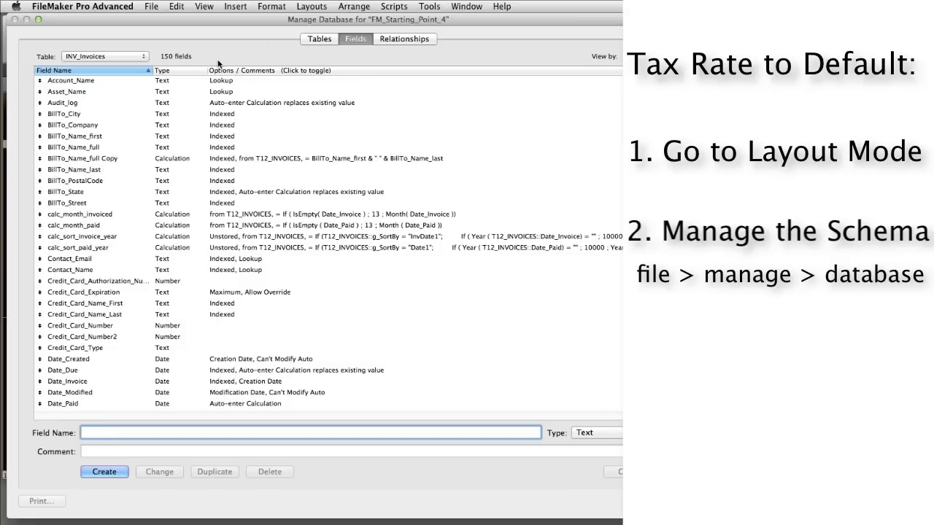
pyautogui.scroll(-10, 329, 241)
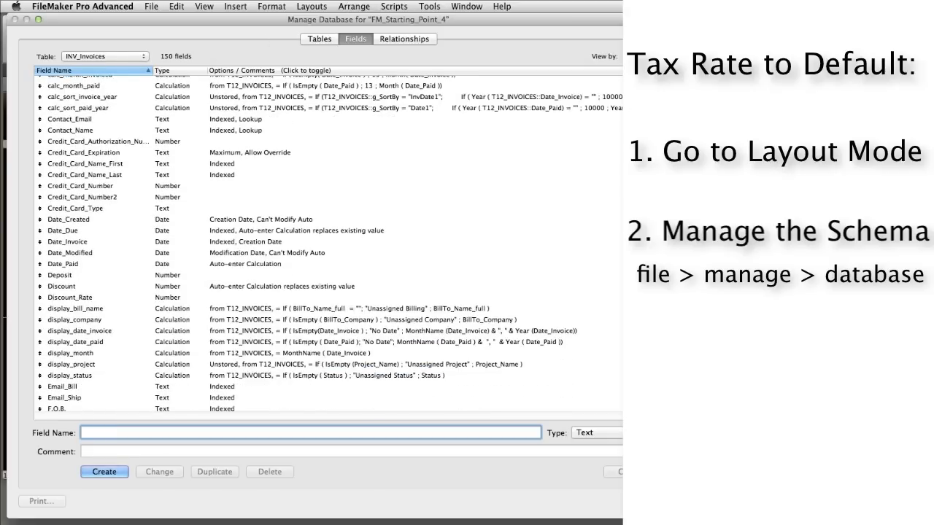
pyautogui.scroll(-15, 329, 241)
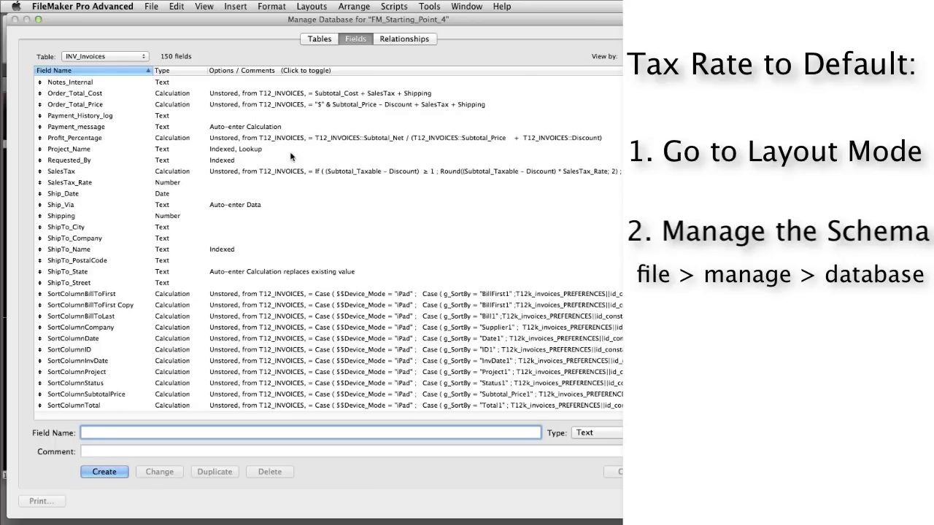
pyautogui.click(121, 184)
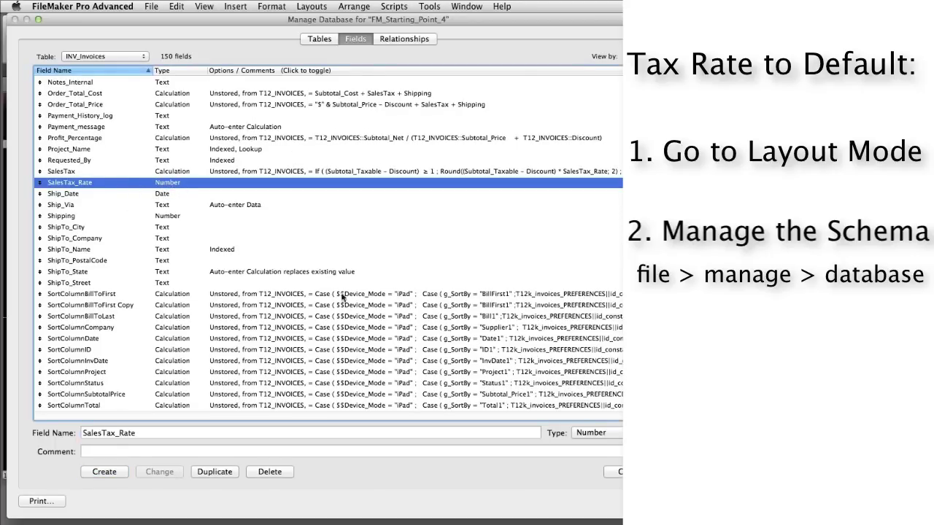
pyautogui.click(577, 434)
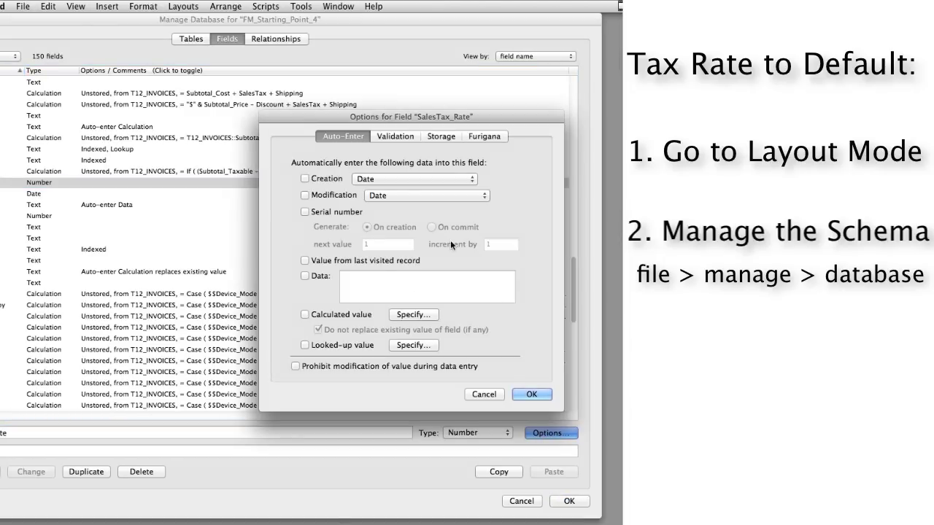
# Set SalesTax_Rate to auto-enter Data of .075 and close Manage Database
pyautogui.click(310, 276)
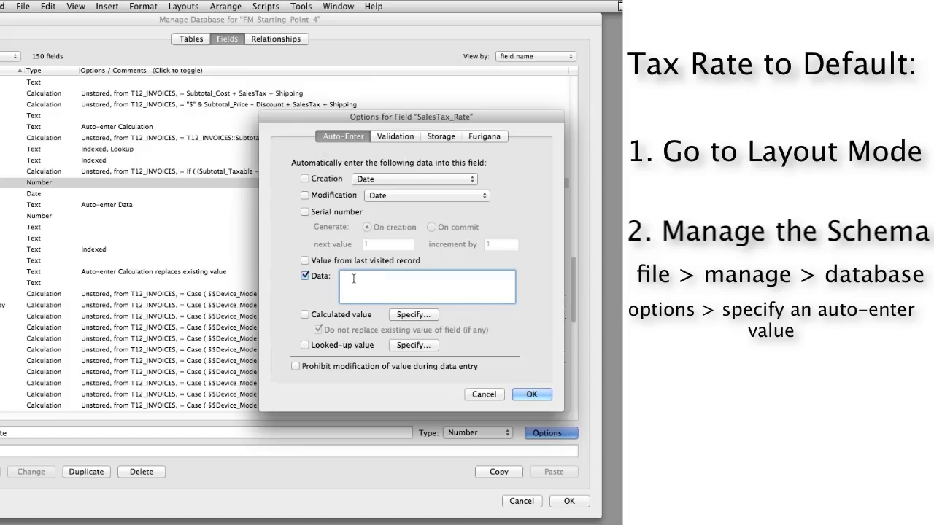
pyautogui.write('0')
pyautogui.press('BackSpace')
pyautogui.write('.075')
pyautogui.click(536, 394)
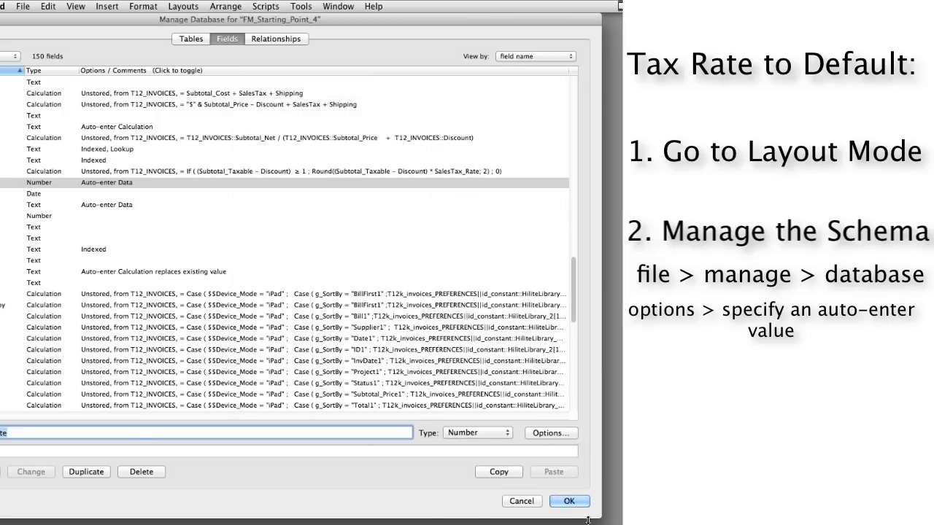
pyautogui.click(569, 503)
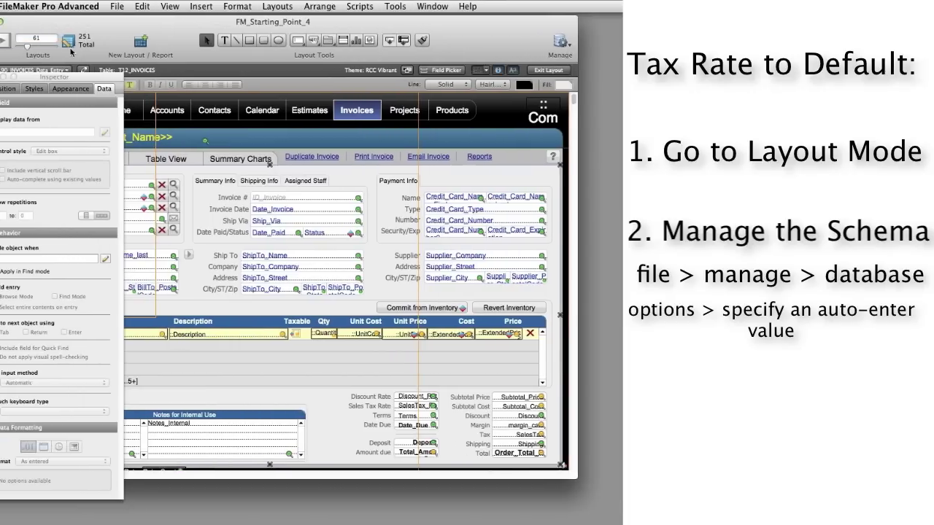
# Exit Layout mode back to Browse and create a new invoice record
pyautogui.moveTo(105, 44); pyautogui.dragTo(137, 38)
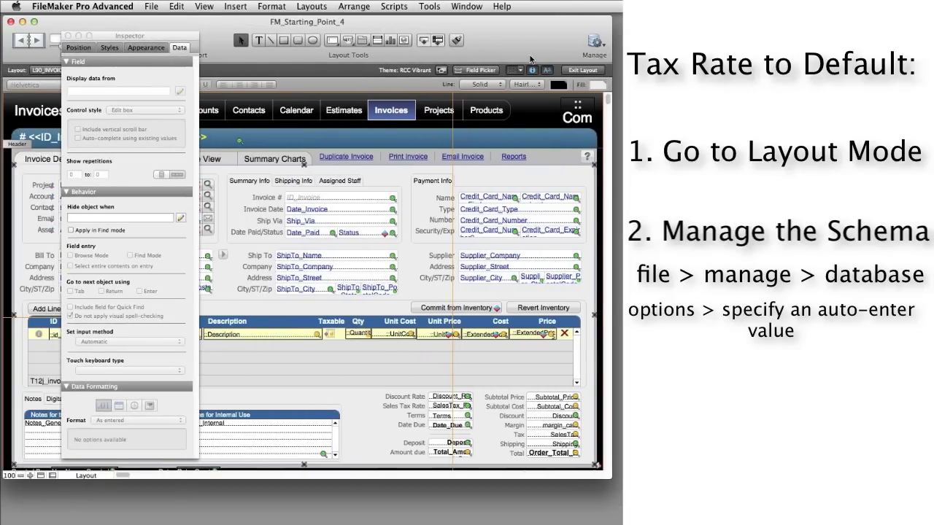
pyautogui.click(585, 71)
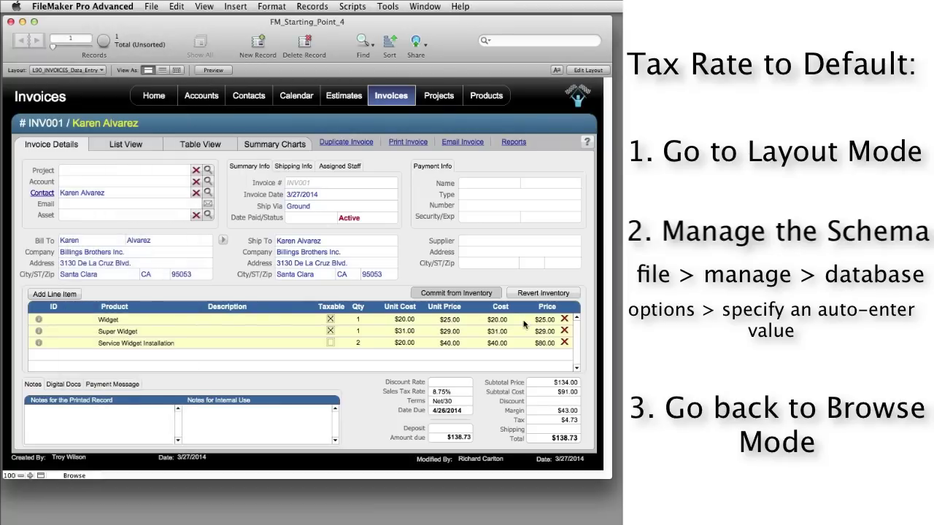
pyautogui.click(260, 42)
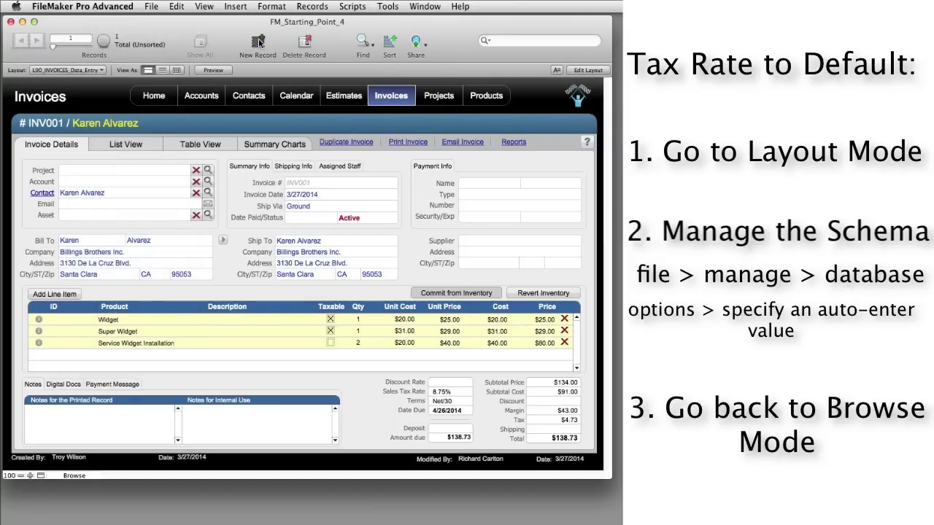